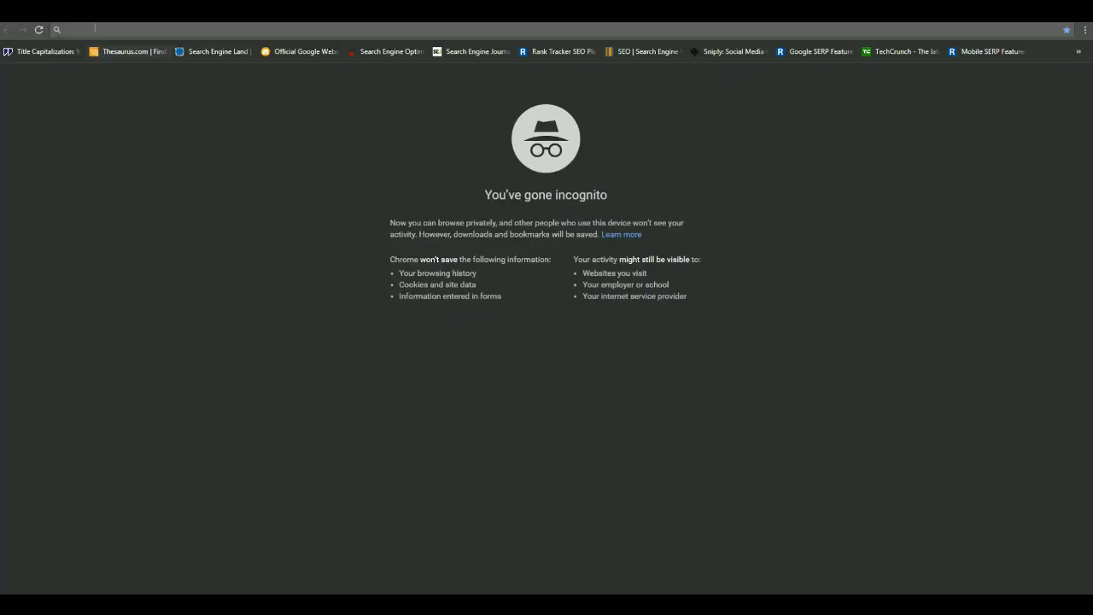
Step: Load the Google homepage by entering google.com in the address bar
text(google.com)
key(Return)
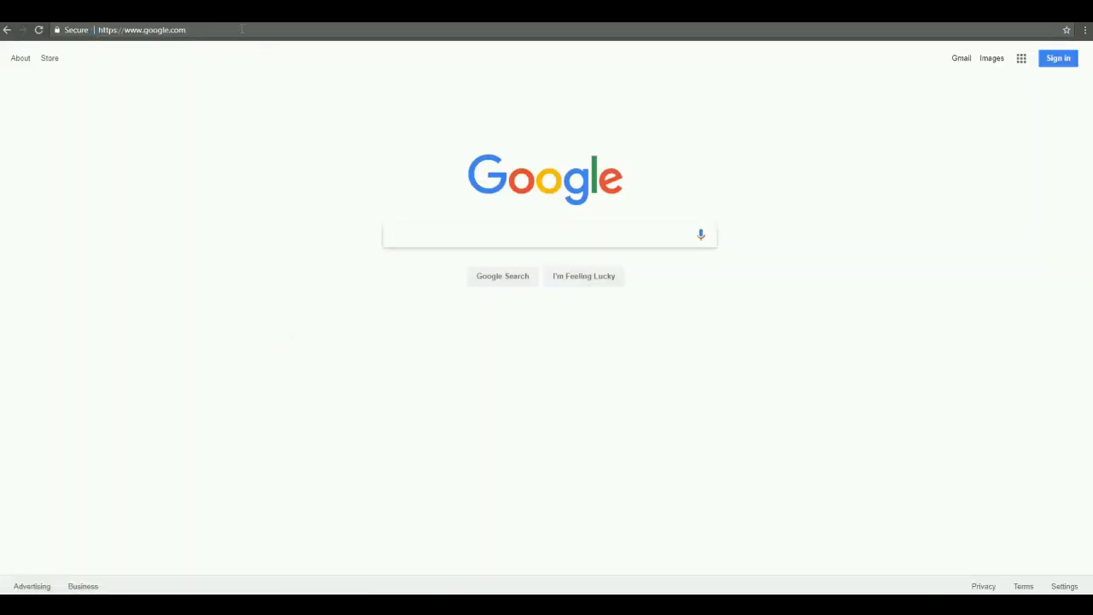
click(242, 29)
click(241, 29)
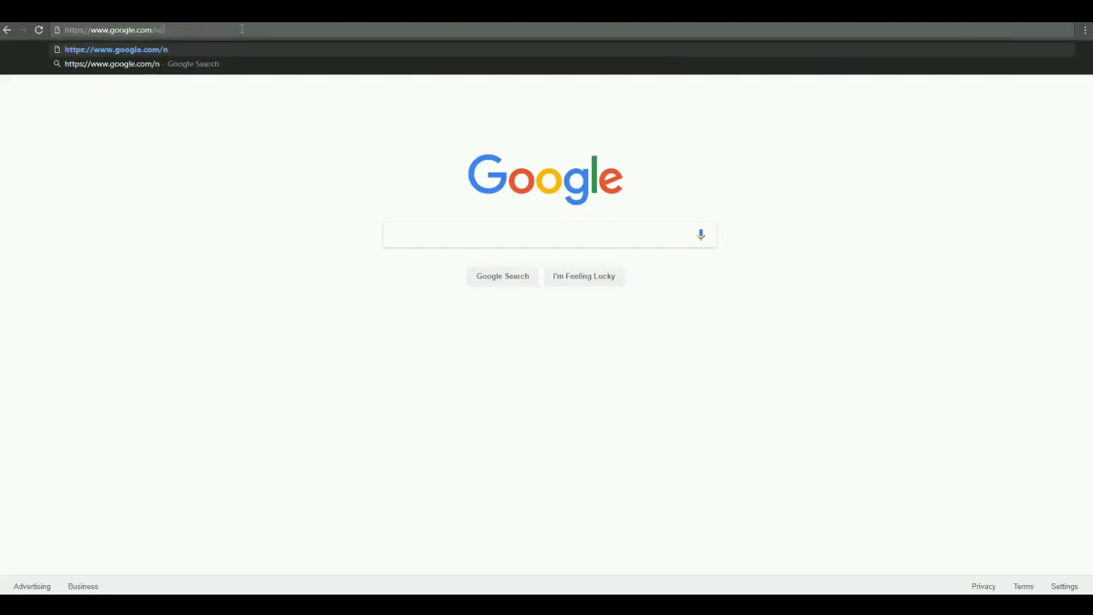
key(Return)
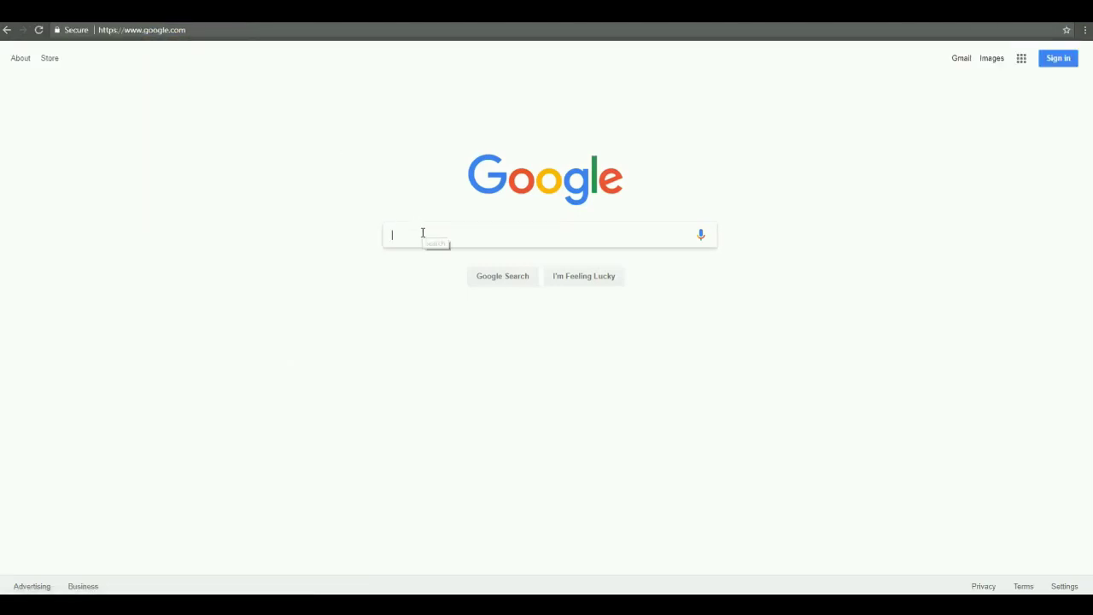
Step: Search for 'pizza' and confirm the footer shows United States as the location
text(pizza)
key(Return)
scroll(206, 189, down, 4)
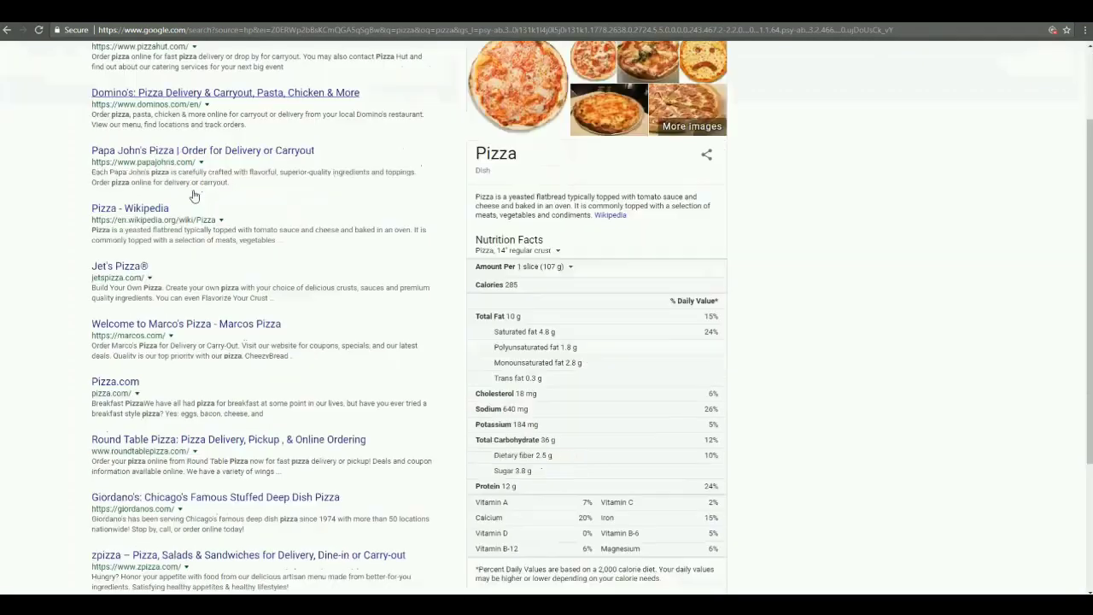
drag(69, 573, 143, 567)
click(47, 377)
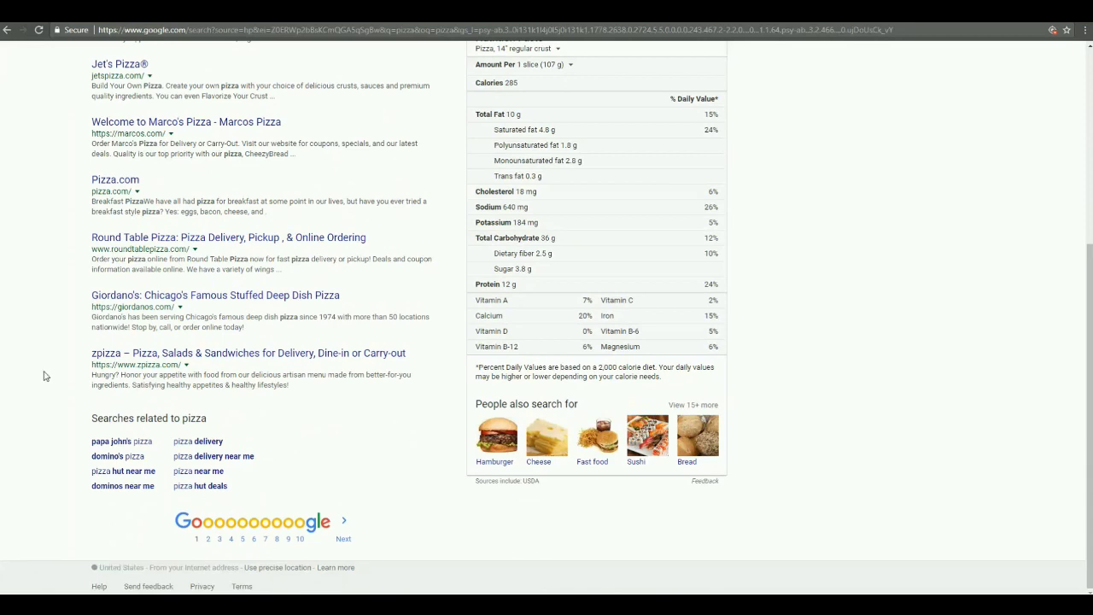
Step: Go back to the homepage and reload Google at google.com/ncr to skip the country redirect
click(6, 33)
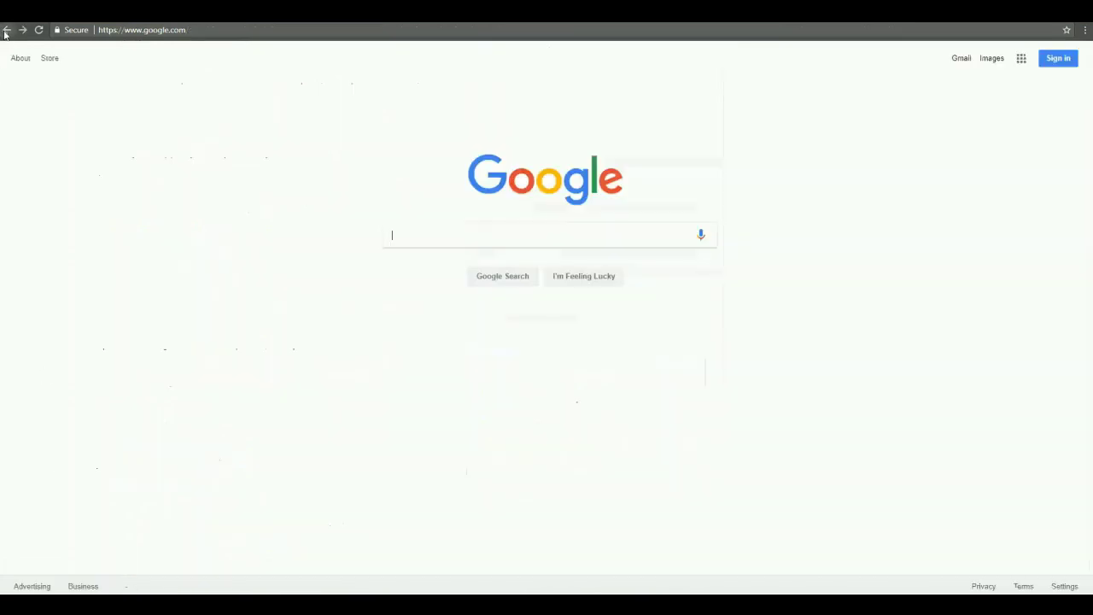
click(213, 29)
text(/ncr)
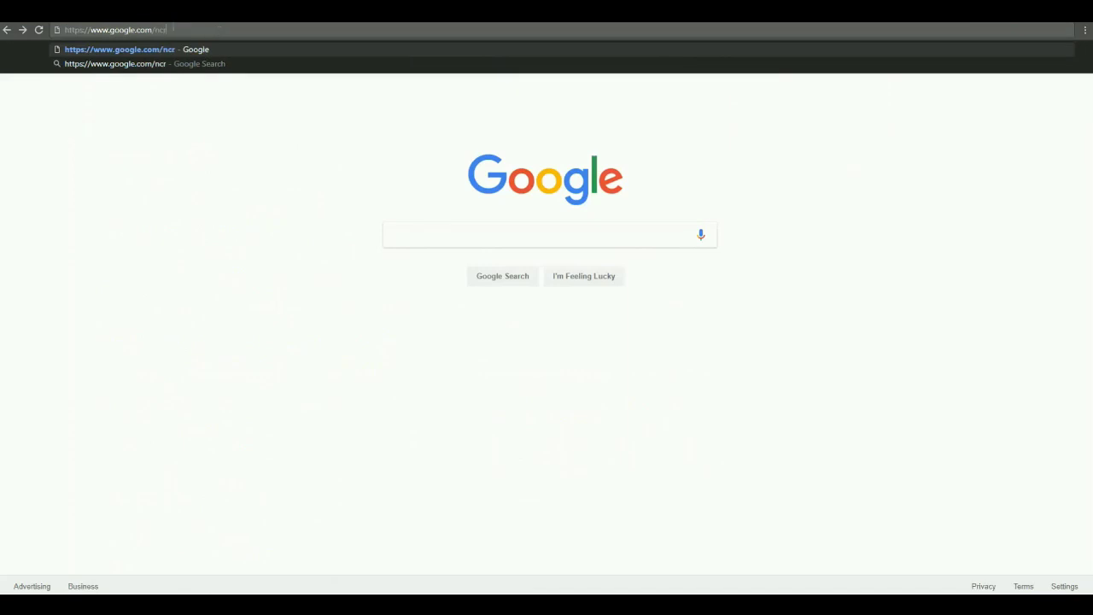
key(shift+Left)
key(shift+Left)
key(shift+Left)
key(shift+Left)
text(/nc)
key(Return)
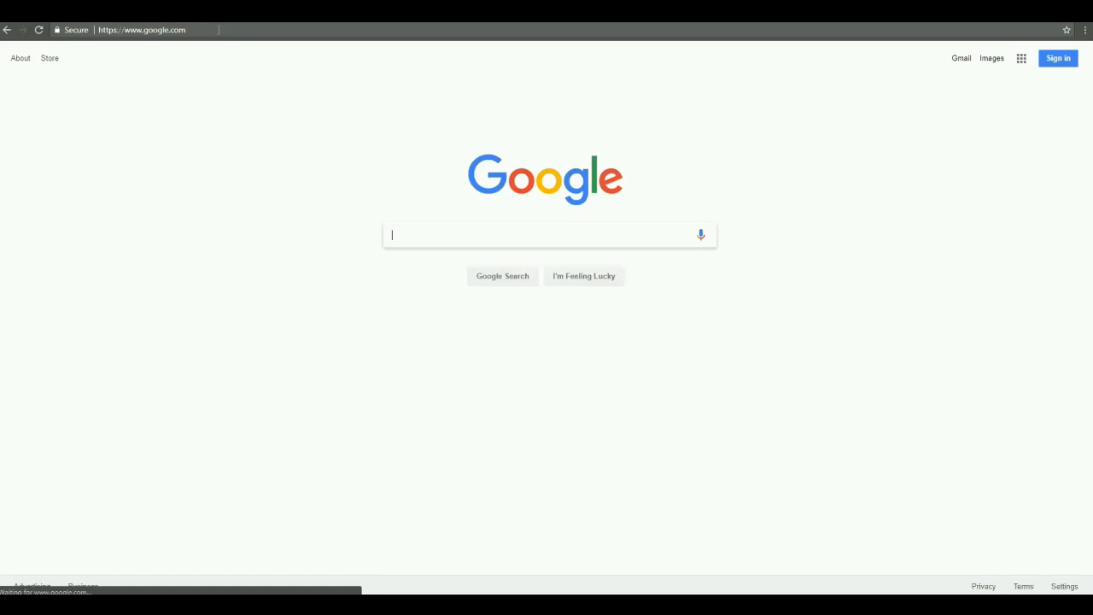
Step: Load google.com/?gl=it to set the search country to Italy
click(203, 30)
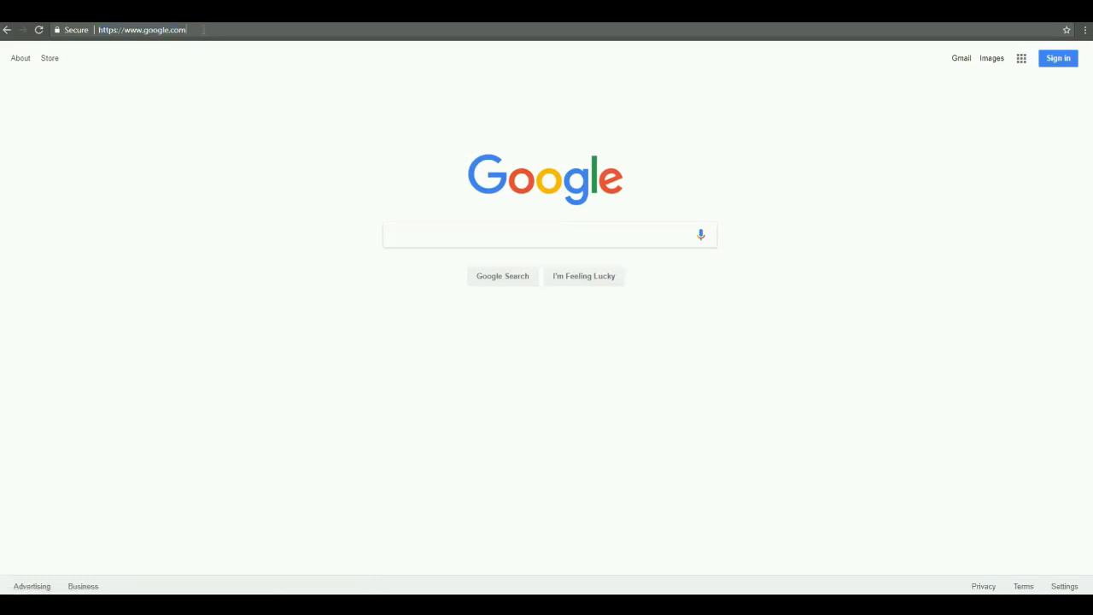
key(End)
text(/?gl)
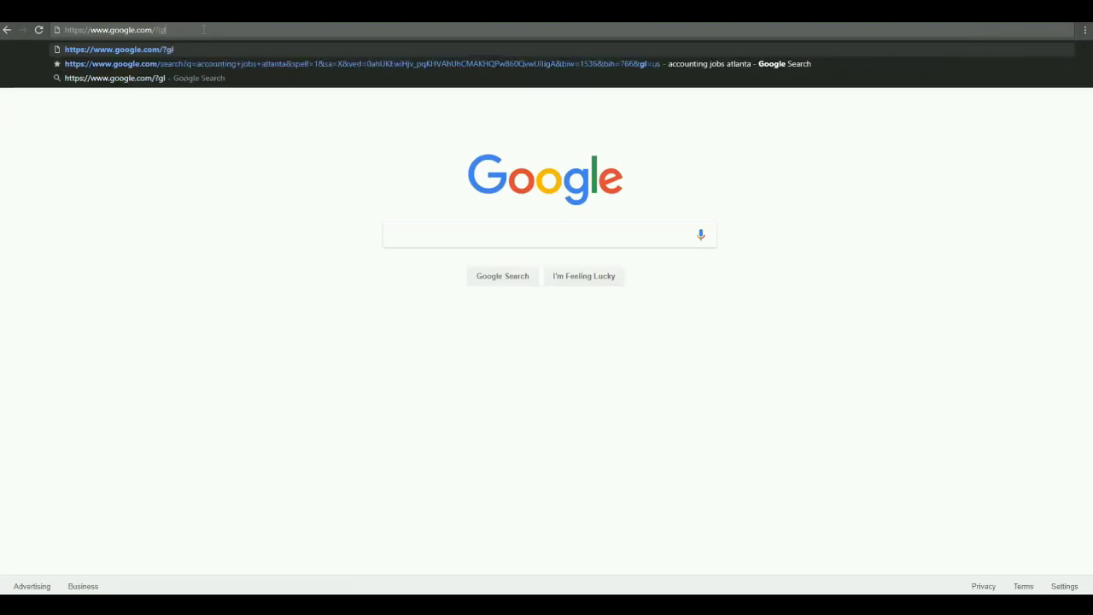
text(=it)
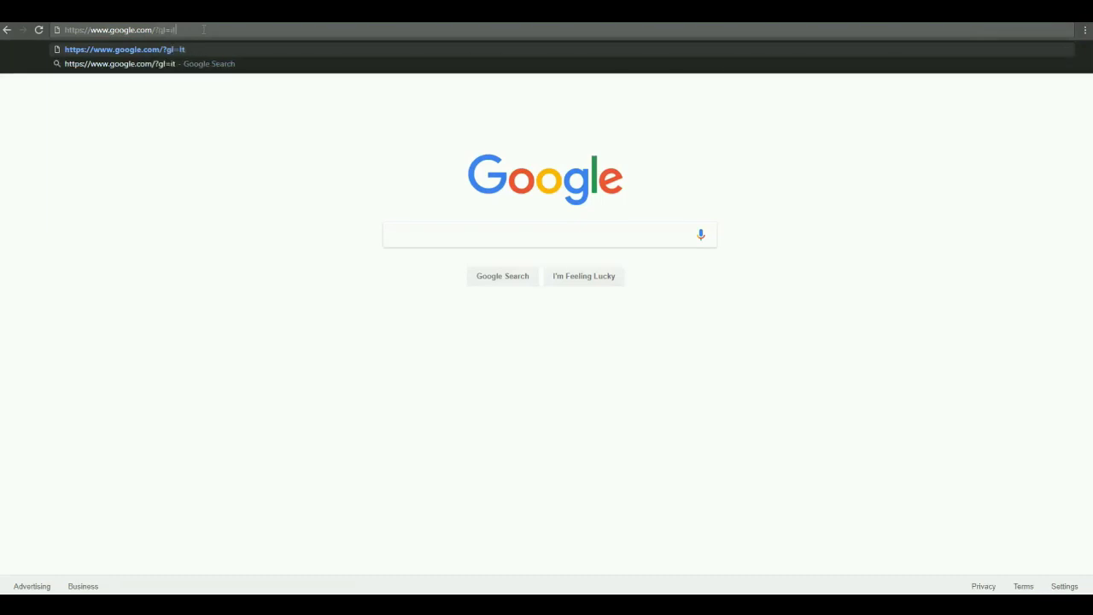
key(shift+Left)
key(shift+Left)
key(shift+Left)
key(shift+Left)
key(shift+Left)
click(196, 29)
key(Return)
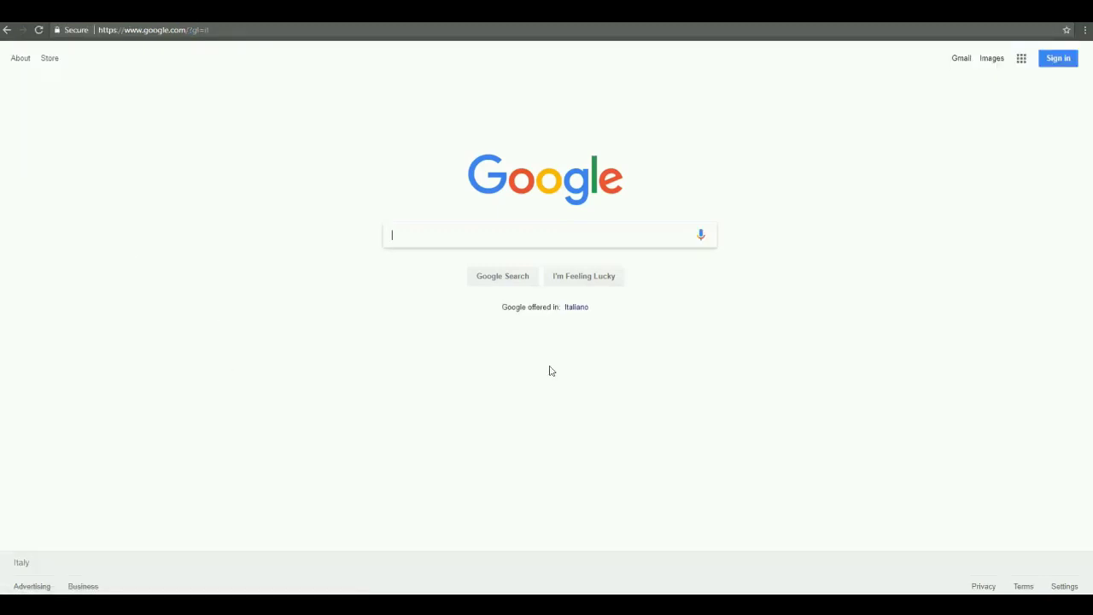
Step: Confirm the homepage now offers Italiano and the footer reads Italy
drag(597, 310, 562, 307)
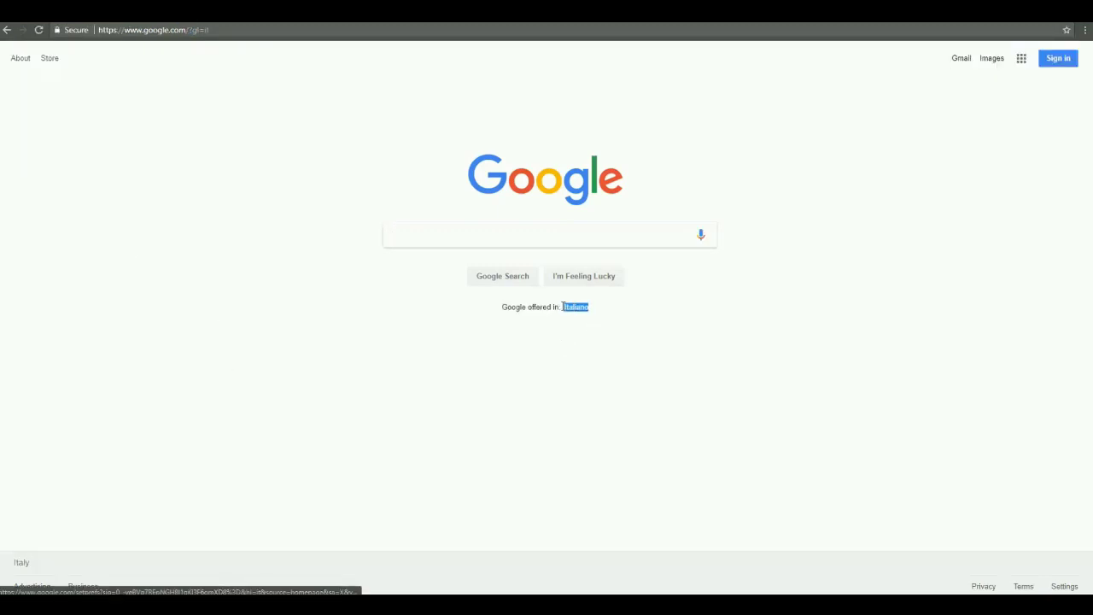
click(471, 379)
double_click(21, 562)
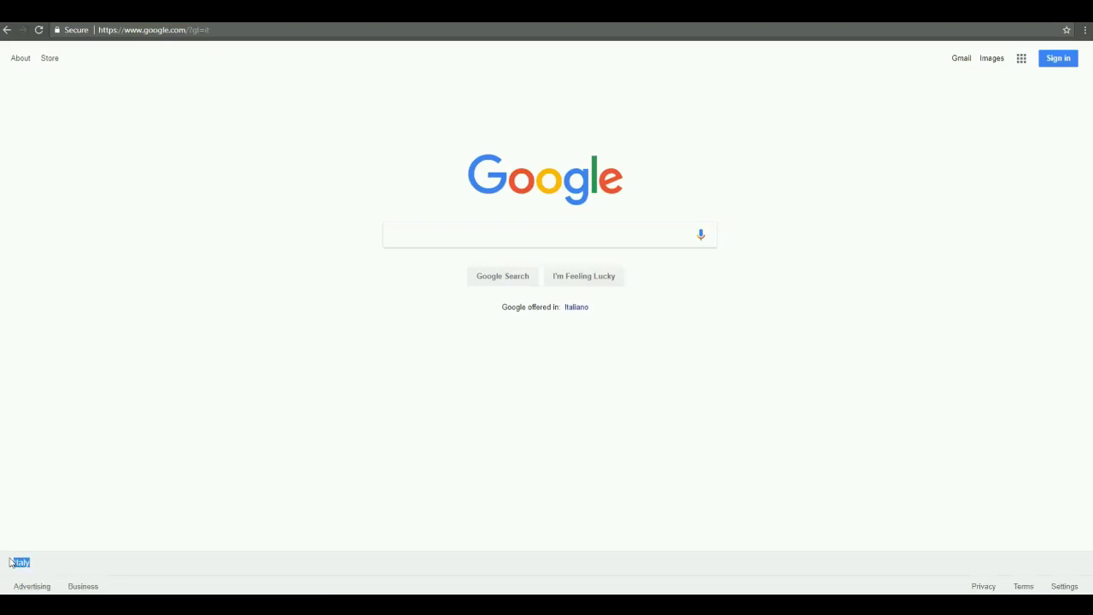
click(99, 477)
drag(203, 32, 130, 31)
Step: Search for 'pizza' from the Italy-localized homepage, declining the page translation
click(194, 208)
click(399, 240)
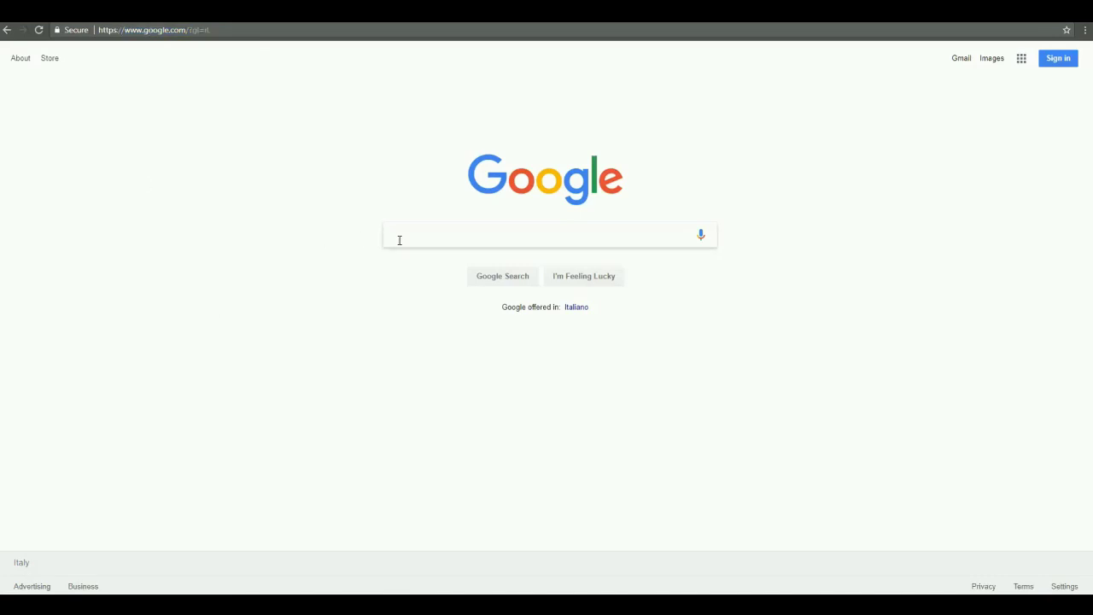
text(pizza)
key(Return)
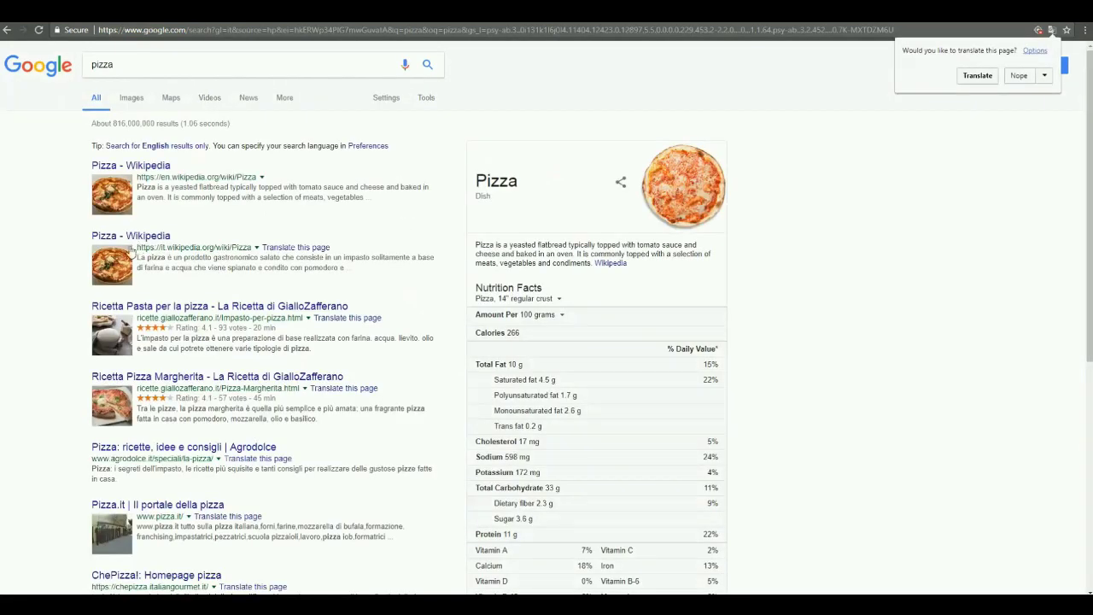
click(1021, 76)
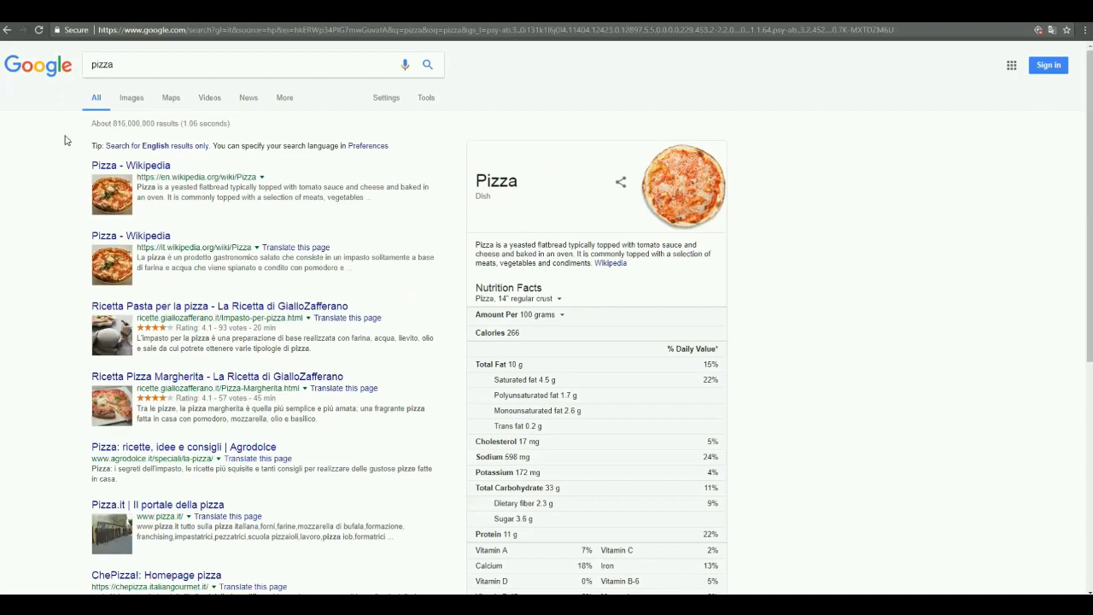
Step: Check the footer reads Italy and pick out the .it domains of GialloZafferano and Agrodolce results
scroll(60, 171, down, 5)
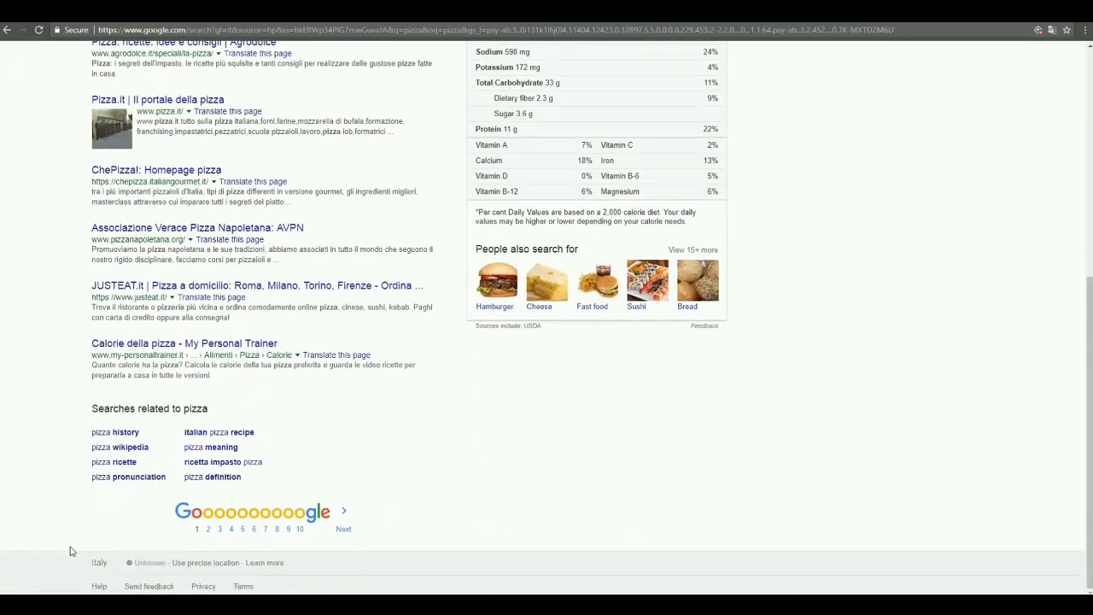
drag(88, 564, 110, 564)
scroll(68, 494, up, 5)
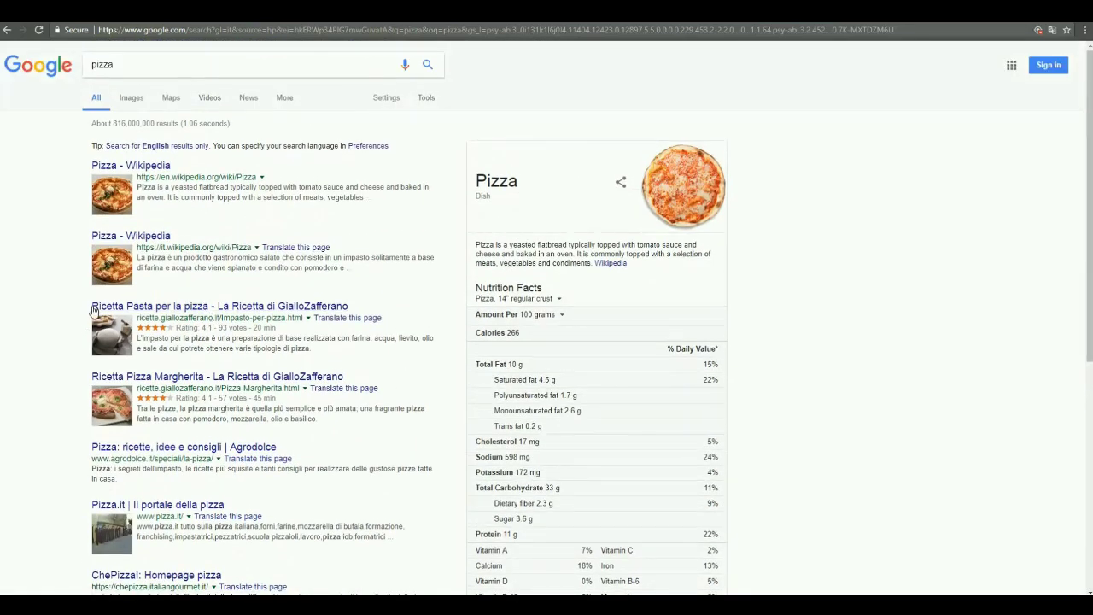
drag(92, 308, 370, 309)
drag(214, 318, 221, 318)
drag(213, 389, 220, 389)
click(159, 466)
drag(148, 458, 159, 459)
click(186, 488)
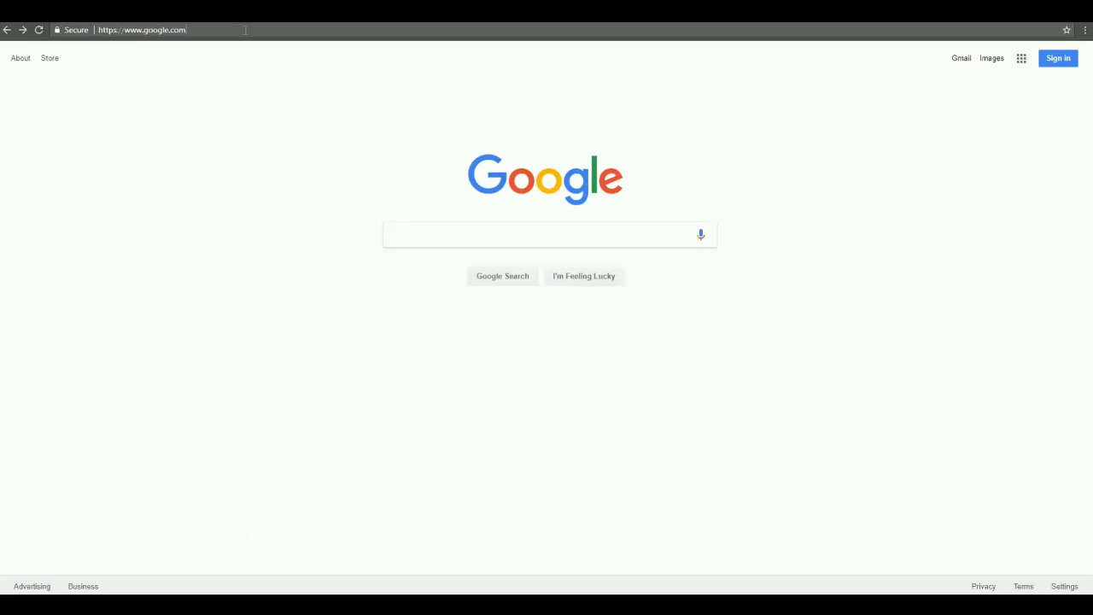
Step: Reload the plain Google homepage and search for 'pizza'
click(246, 30)
key(Return)
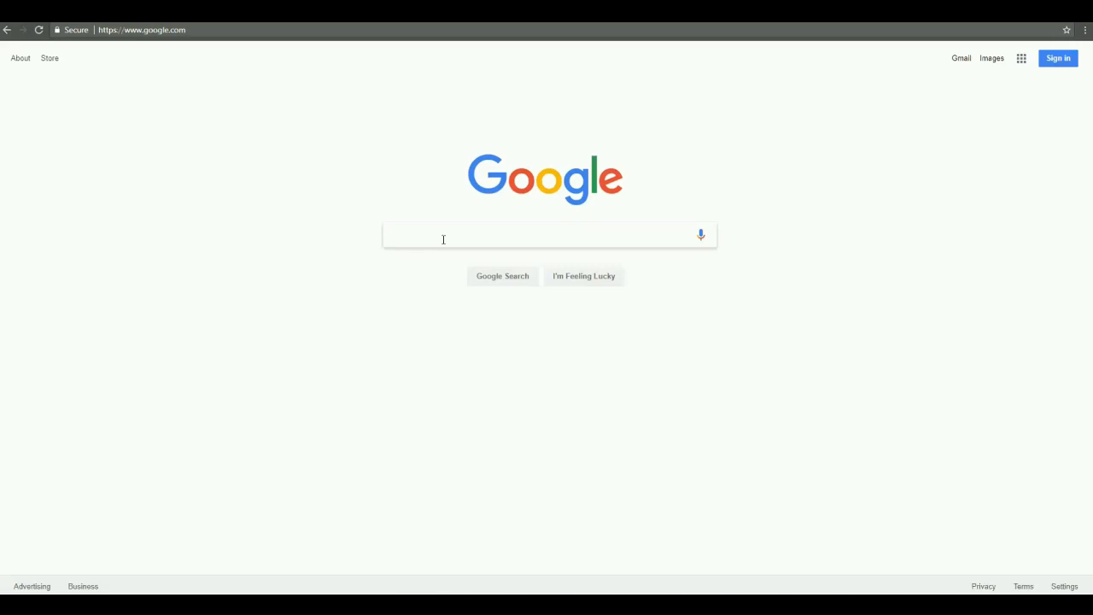
text(pizza)
key(Return)
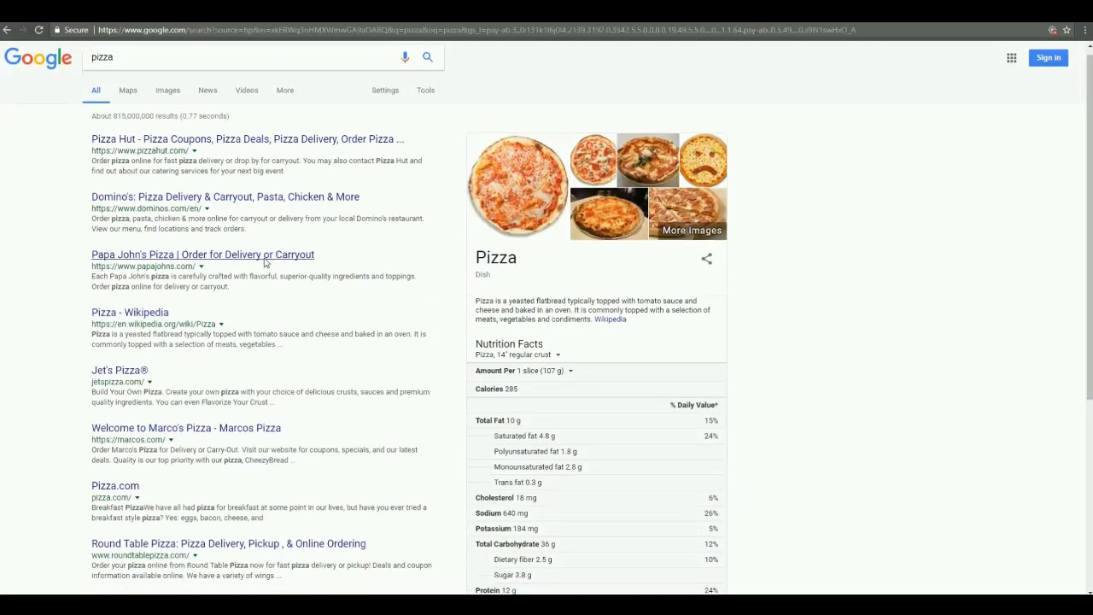
Step: Confirm the footer location is United States and results use .com domains like Jet's Pizza
scroll(264, 263, down, 4)
drag(98, 568, 139, 569)
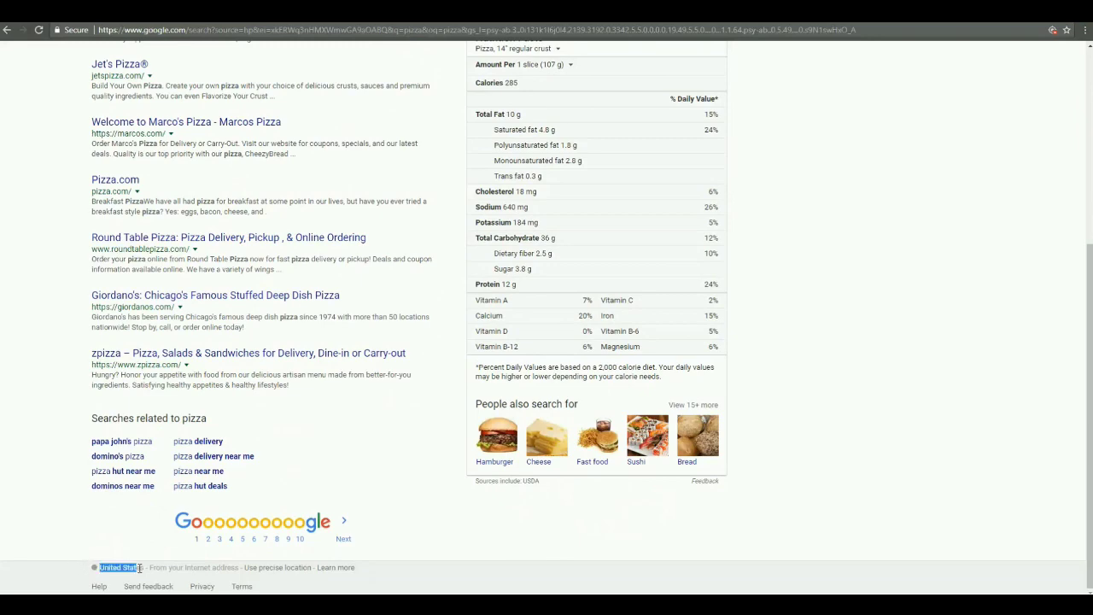
click(55, 450)
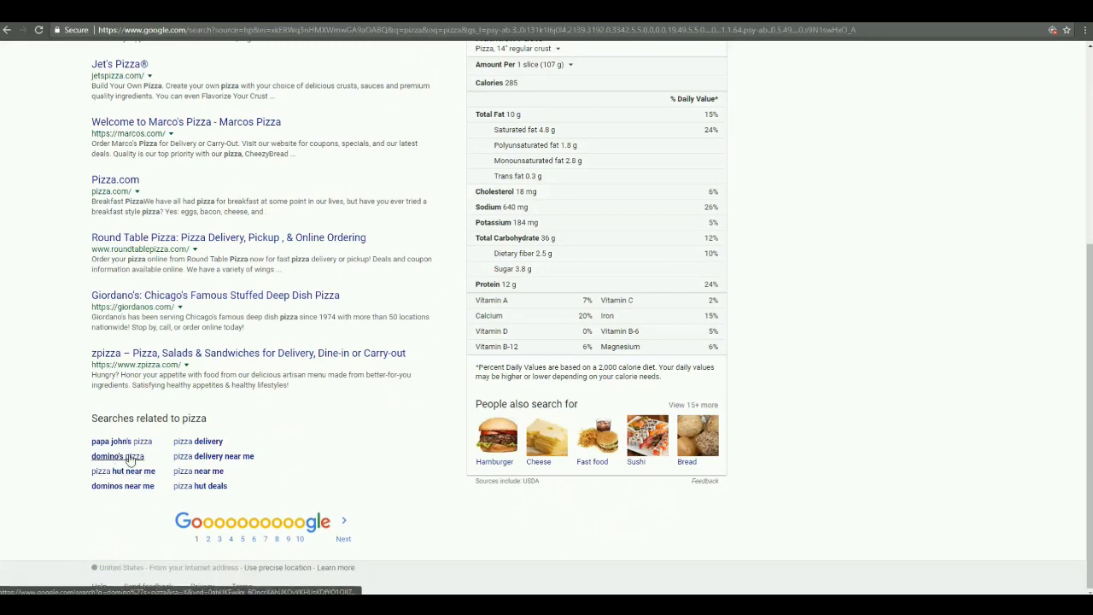
scroll(130, 460, up, 3)
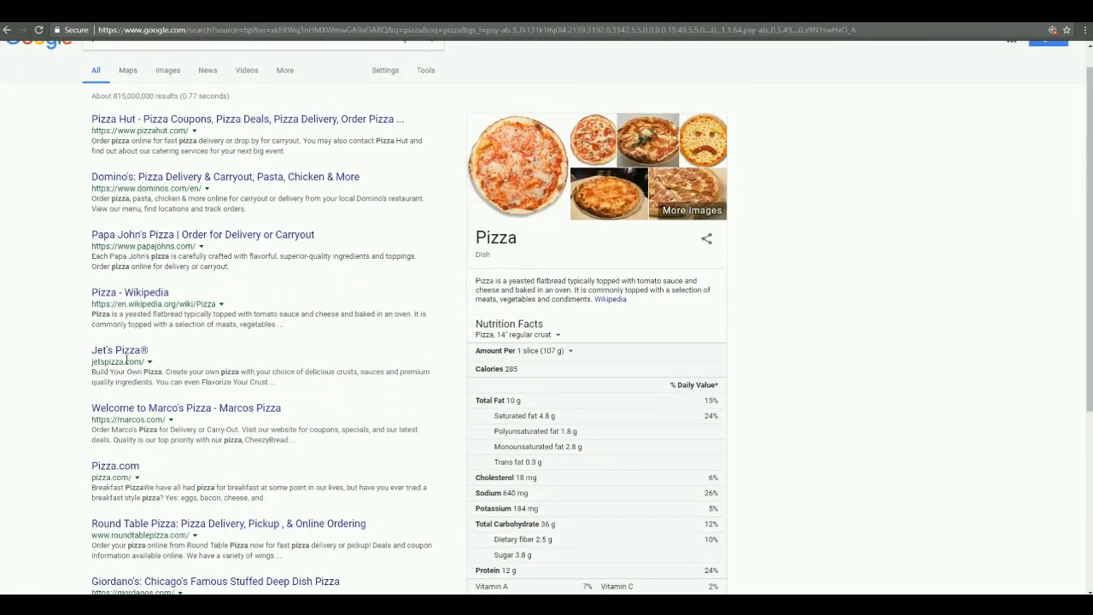
drag(125, 361, 143, 362)
drag(111, 478, 133, 478)
click(220, 477)
scroll(227, 475, up, 1)
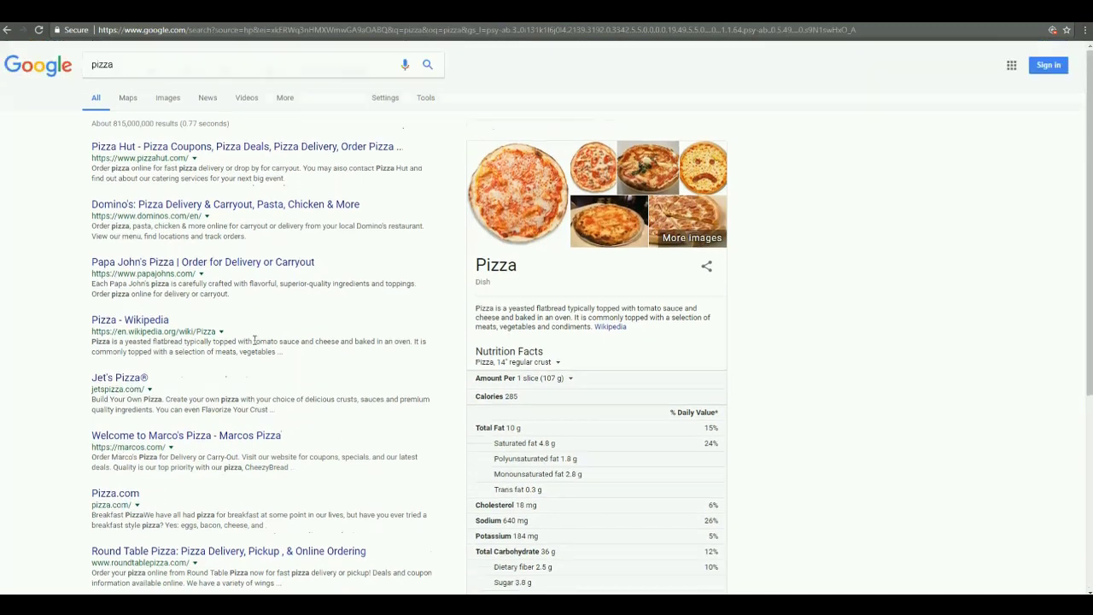
Step: Append &gl=it to the end of the pizza results address and reload it
click(869, 30)
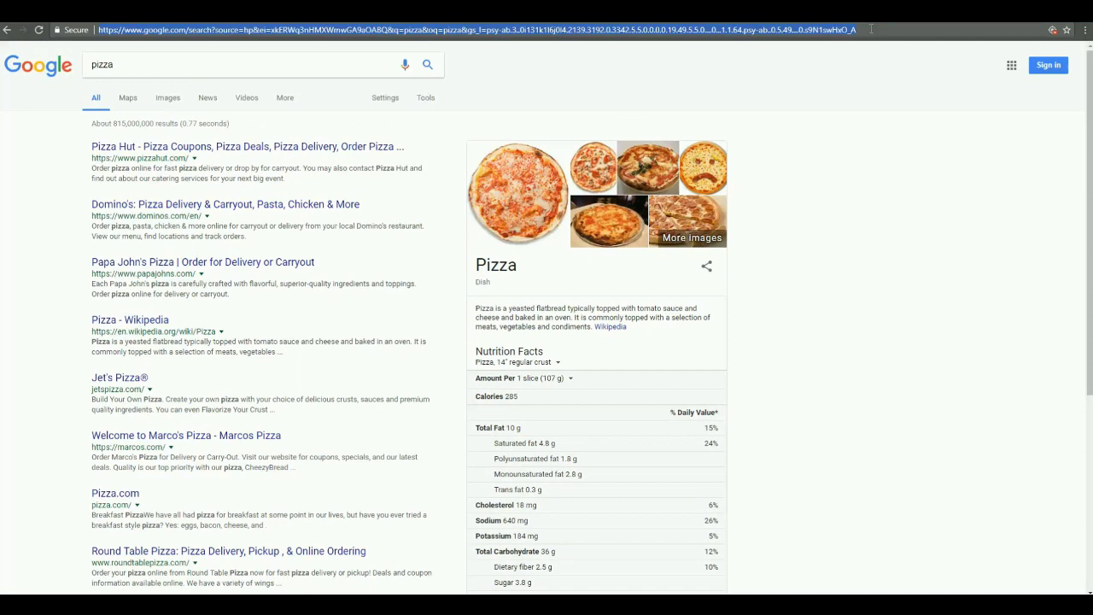
click(872, 30)
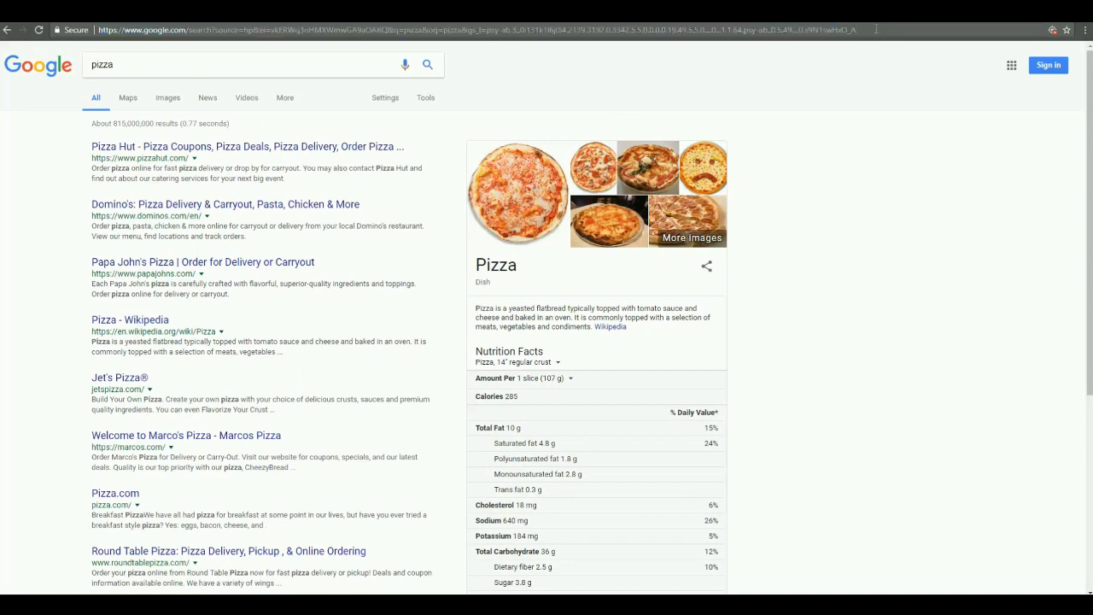
text(&gl=us)
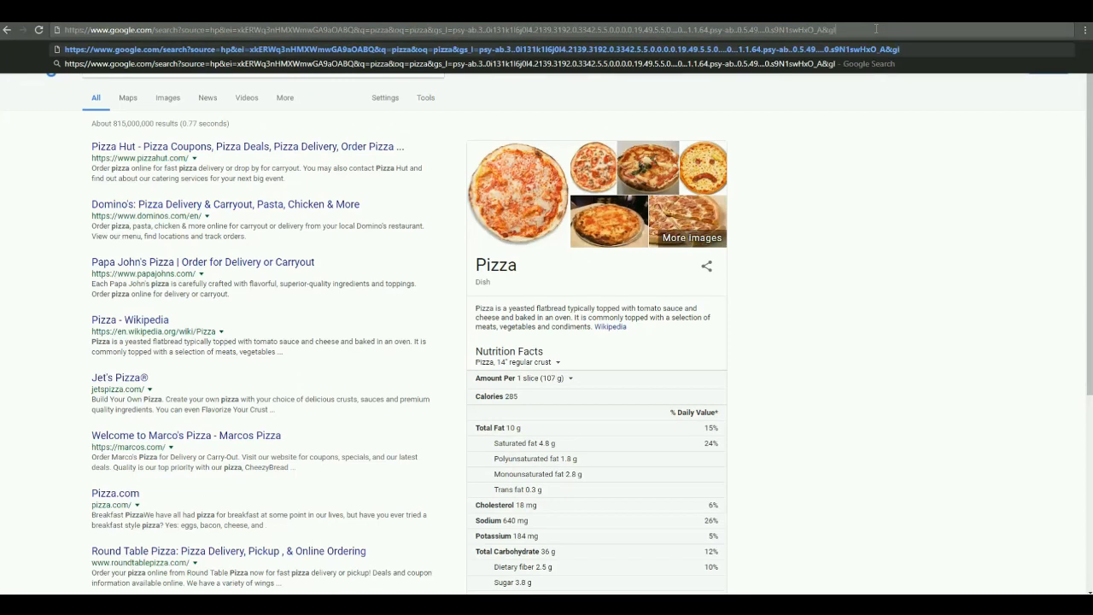
key(BackSpace)
key(BackSpace)
text(it)
drag(846, 30, 822, 30)
click(822, 244)
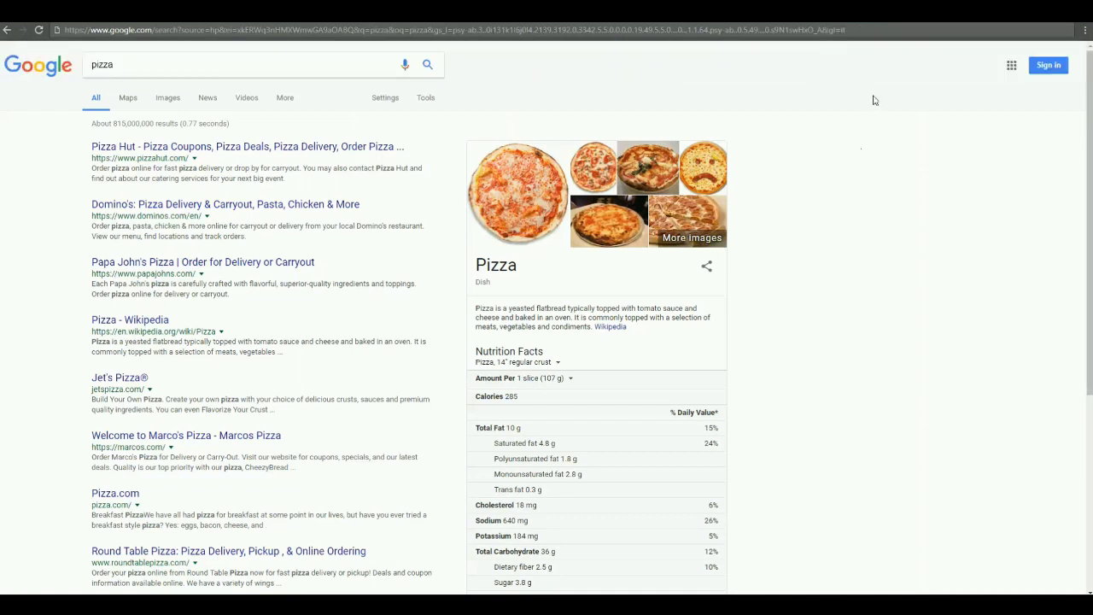
click(904, 30)
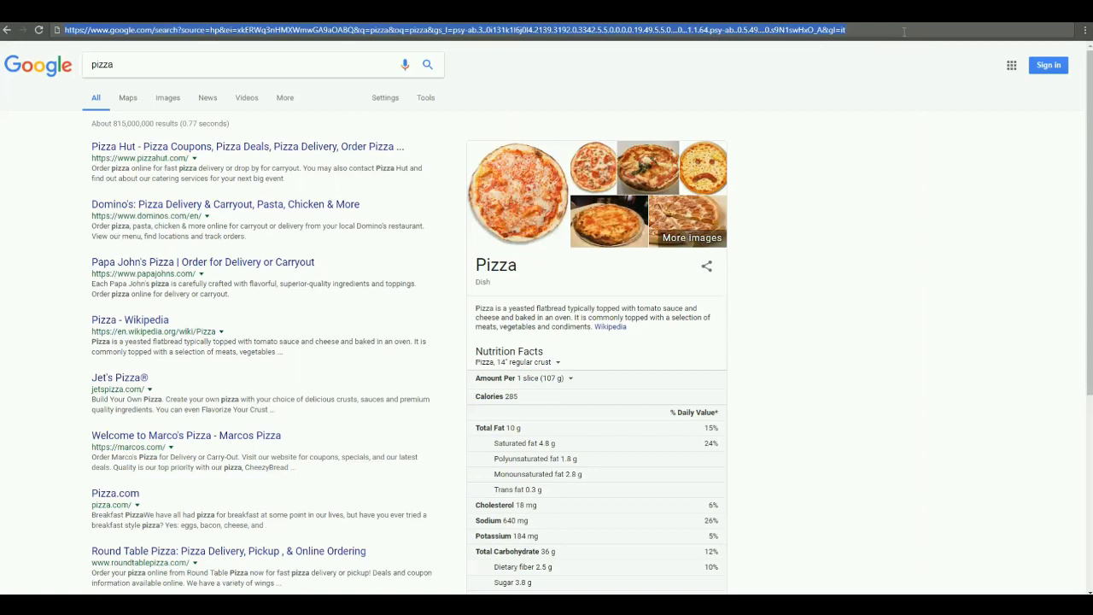
key(Return)
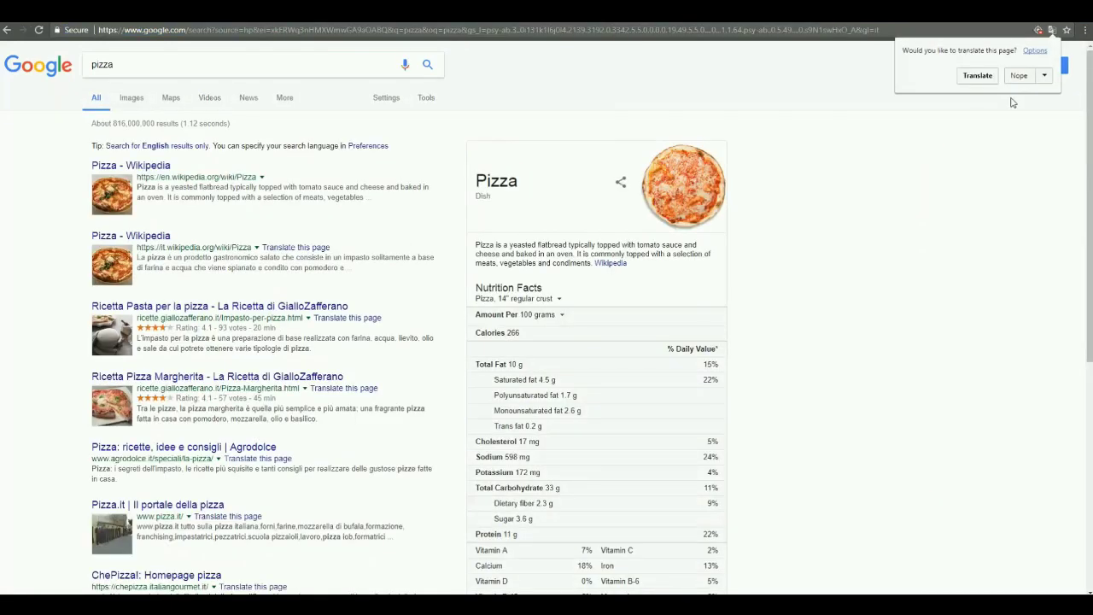
Step: Decline translation, verify Italy in the footer, and note the .it domains and Agrodolce result
click(1020, 77)
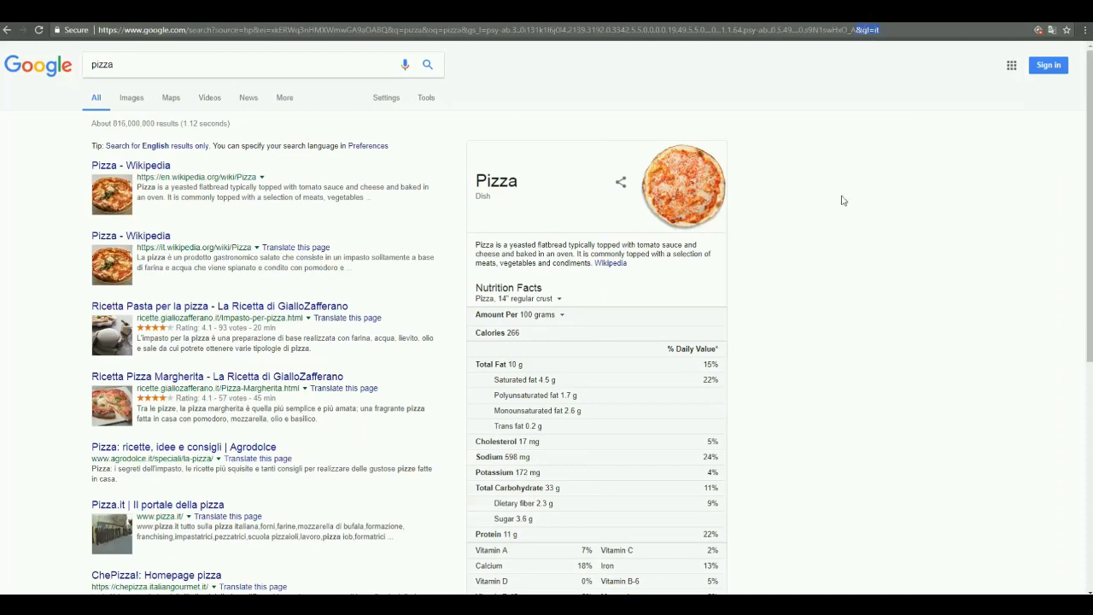
scroll(247, 379, down, 5)
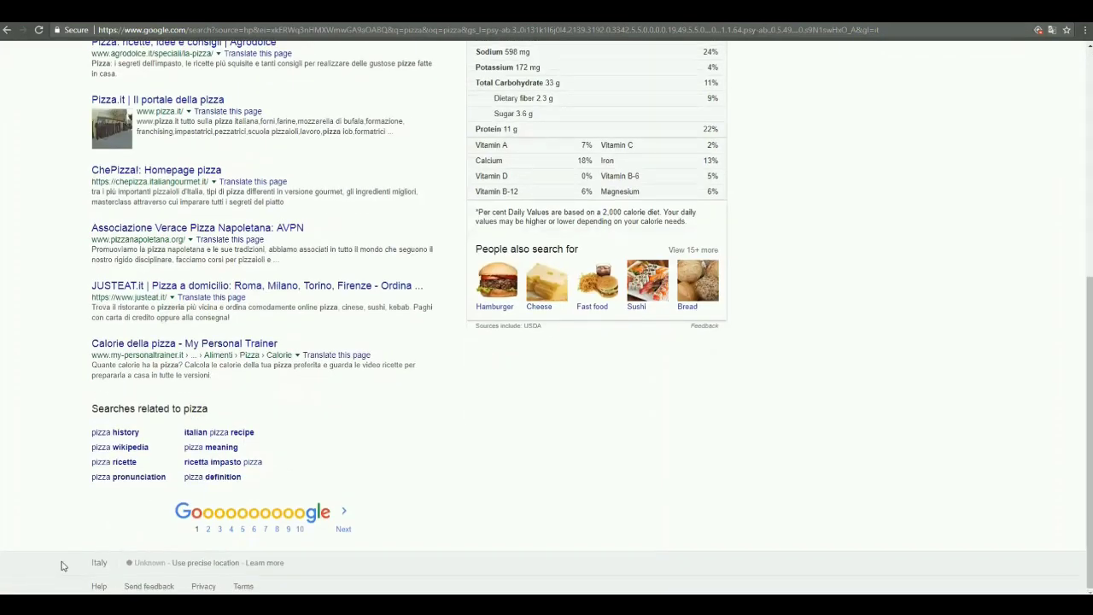
drag(85, 564, 114, 565)
click(72, 513)
scroll(70, 478, up, 5)
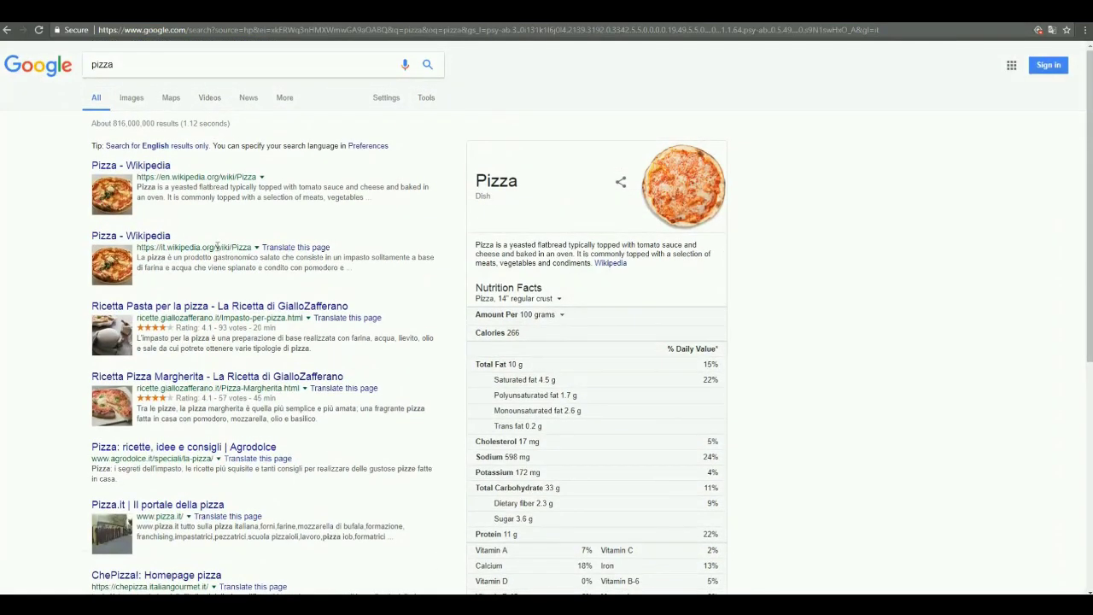
drag(213, 319, 218, 318)
drag(212, 389, 219, 389)
drag(277, 447, 58, 441)
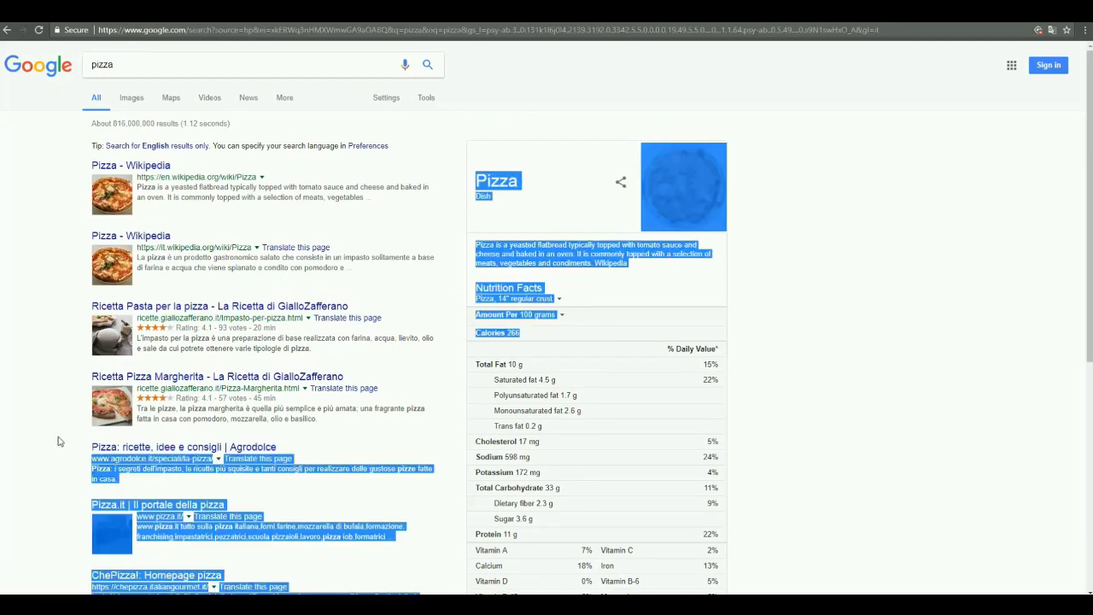